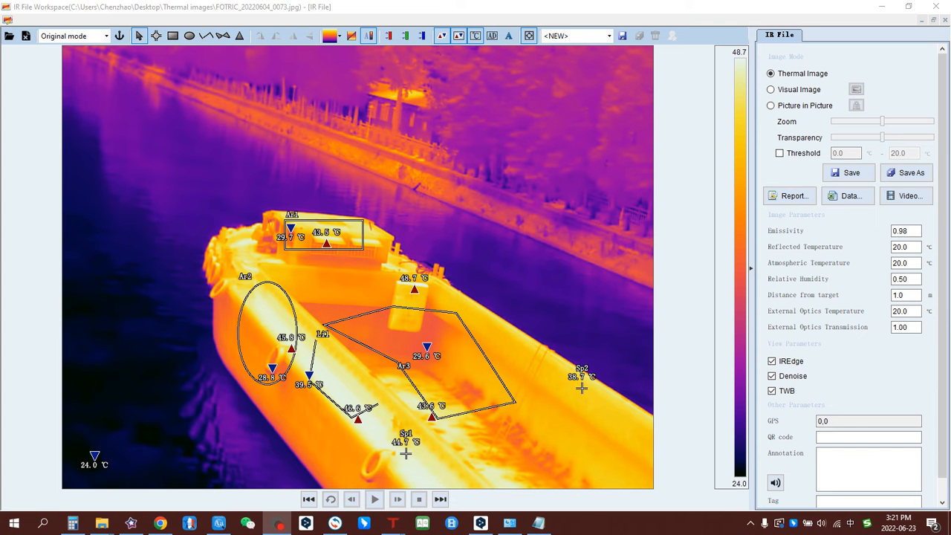
Switch to Visual Image mode to show the boat photo, cancelling the photo browse dialog unused.
{"action": "left_click", "coordinate": [771, 90]}
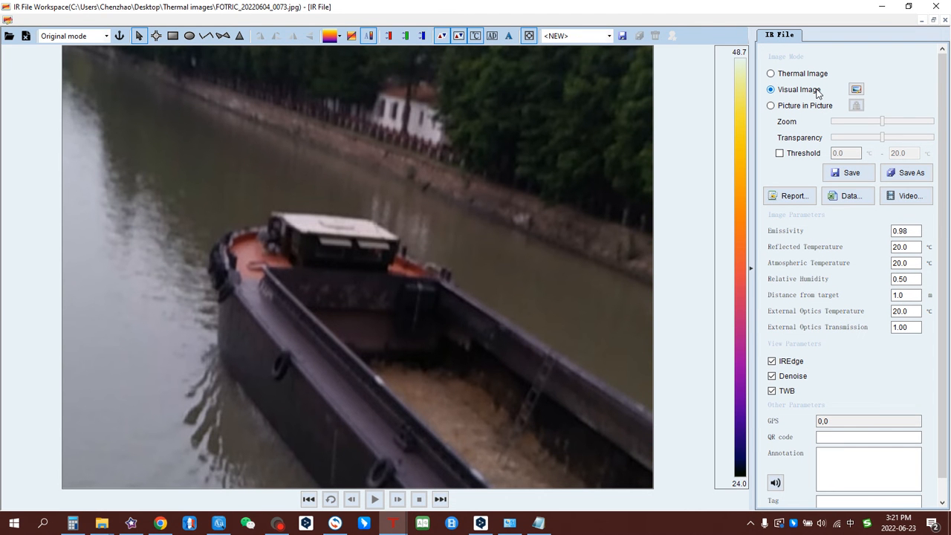
{"action": "left_click", "coordinate": [854, 90]}
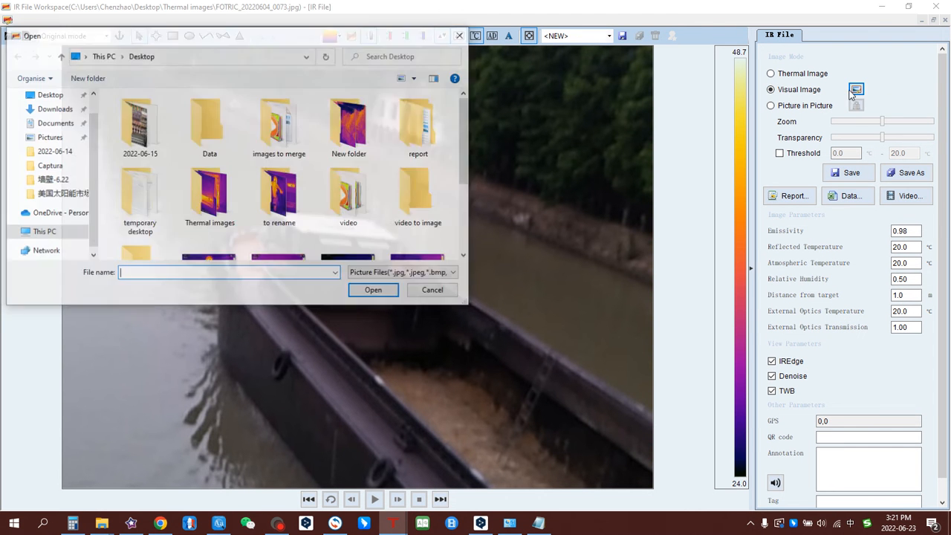
{"action": "scroll", "coordinate": [468, 108], "scroll_direction": "down", "scroll_amount": 2}
{"action": "scroll", "coordinate": [468, 108], "scroll_direction": "up", "scroll_amount": 2}
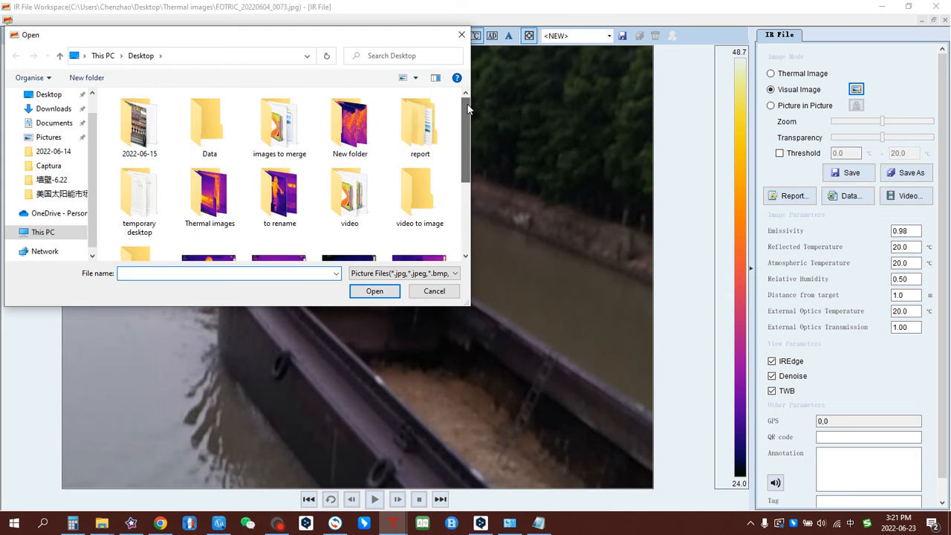
{"action": "left_click", "coordinate": [461, 34]}
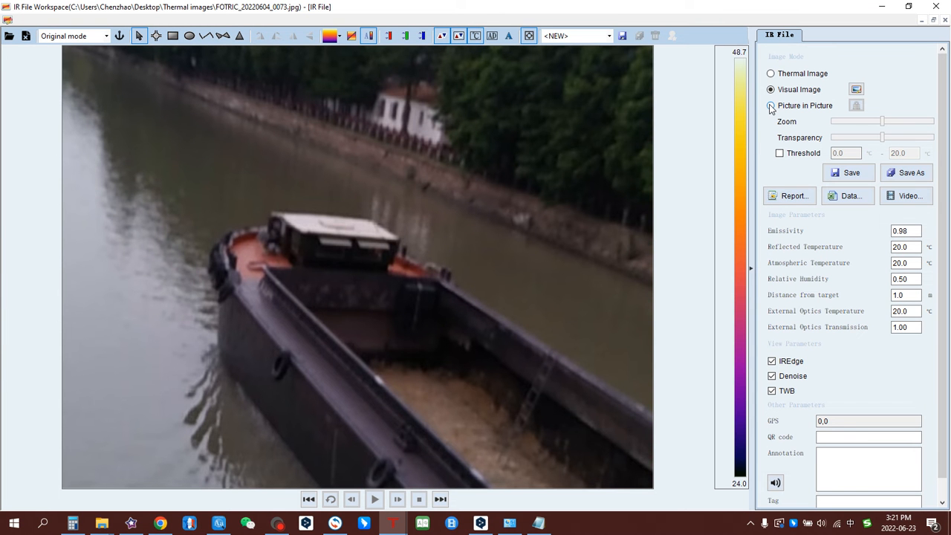
Switch to Picture in Picture, resize the thermal overlay, and raise its transparency to midway.
{"action": "left_click", "coordinate": [770, 106]}
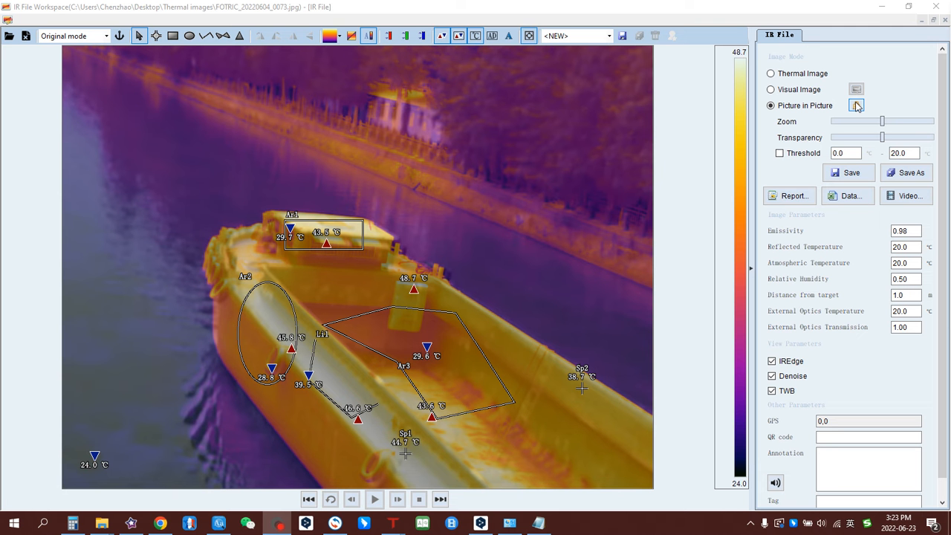
{"action": "left_click", "coordinate": [857, 106]}
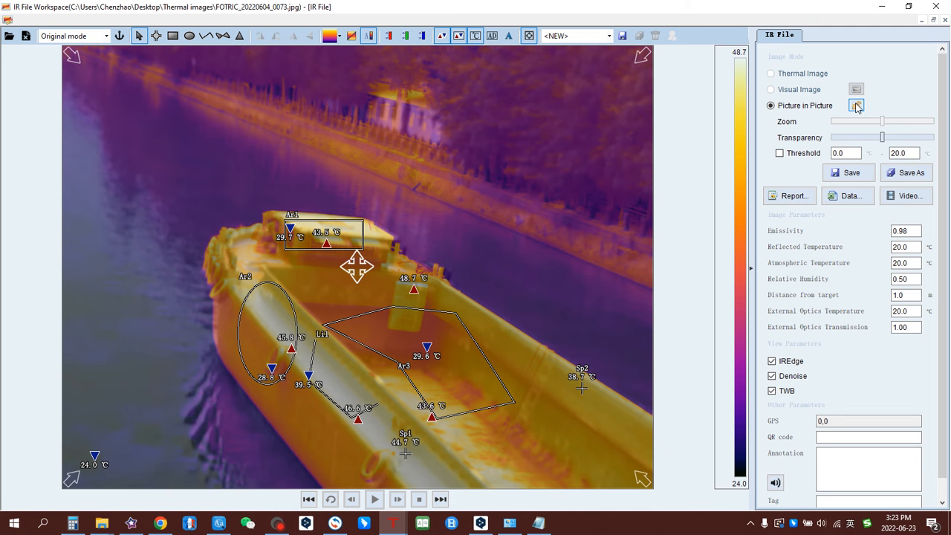
{"action": "left_click_drag", "start_coordinate": [642, 55], "coordinate": [664, 82]}
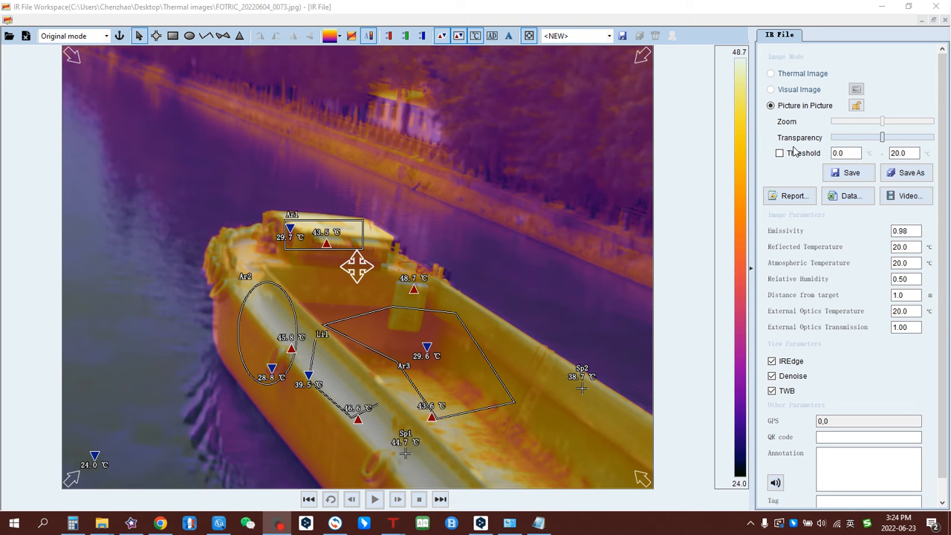
{"action": "mouse_move", "coordinate": [882, 137]}
{"action": "left_mouse_down"}
{"action": "mouse_move", "coordinate": [931, 141]}
{"action": "mouse_move", "coordinate": [843, 141]}
{"action": "mouse_move", "coordinate": [922, 143]}
{"action": "mouse_move", "coordinate": [882, 141]}
{"action": "left_mouse_up"}
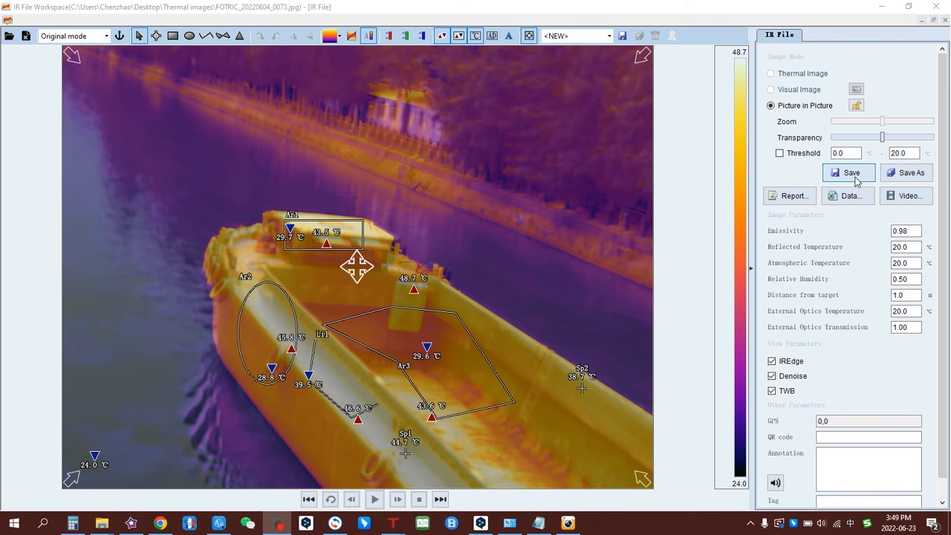
Save the report as report-1 in the report folder, then open it from the desktop folder.
{"action": "left_click", "coordinate": [799, 202]}
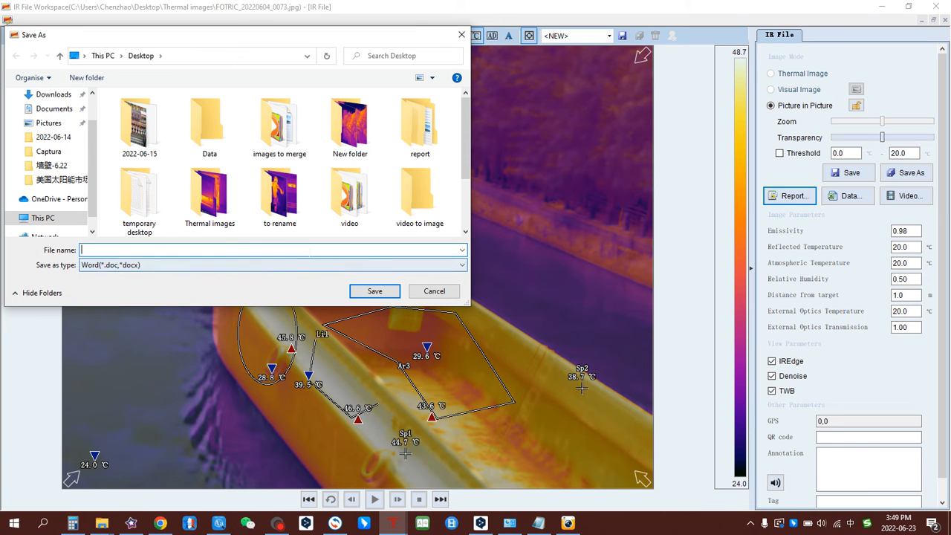
{"action": "type", "text": "re"}
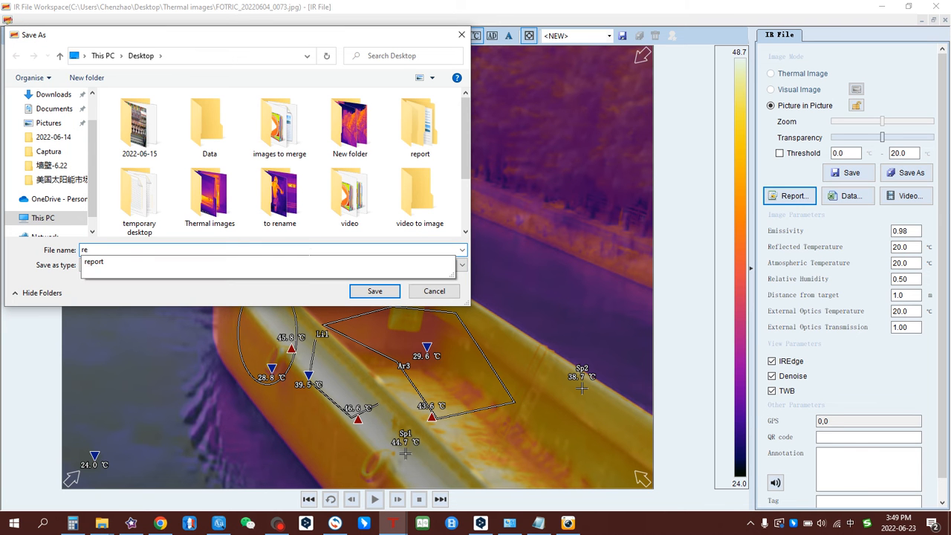
{"action": "type", "text": "po"}
{"action": "key", "text": "shift"}
{"action": "type", "text": "rt-1"}
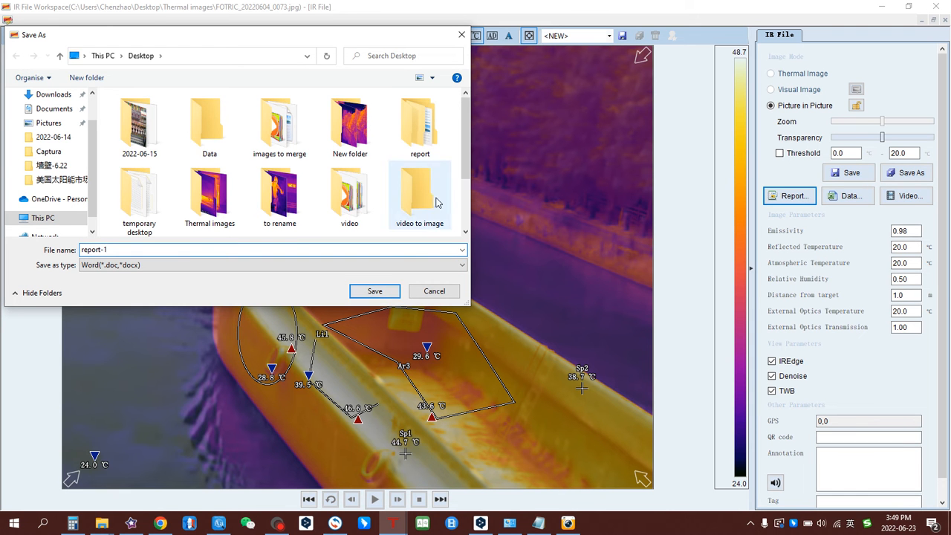
{"action": "double_click", "coordinate": [416, 118]}
{"action": "left_click", "coordinate": [395, 290]}
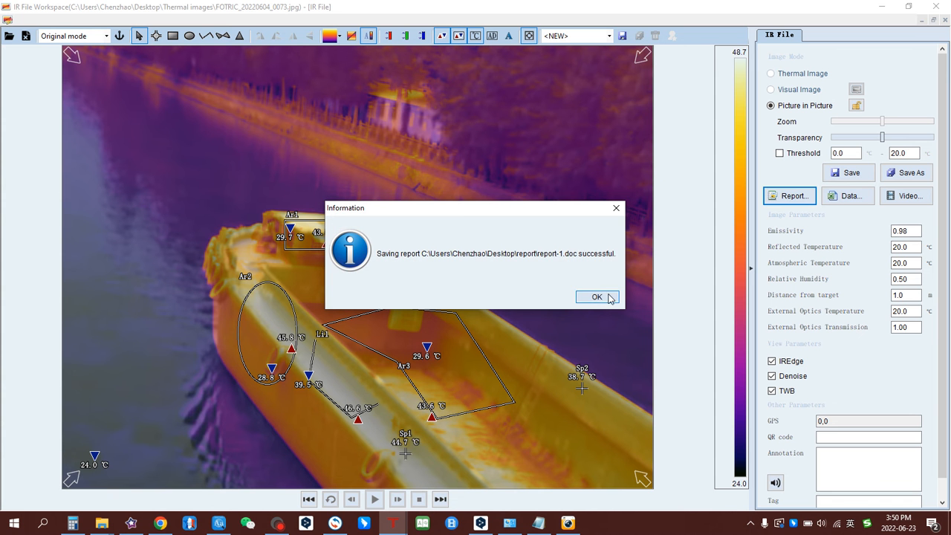
{"action": "left_click", "coordinate": [611, 295]}
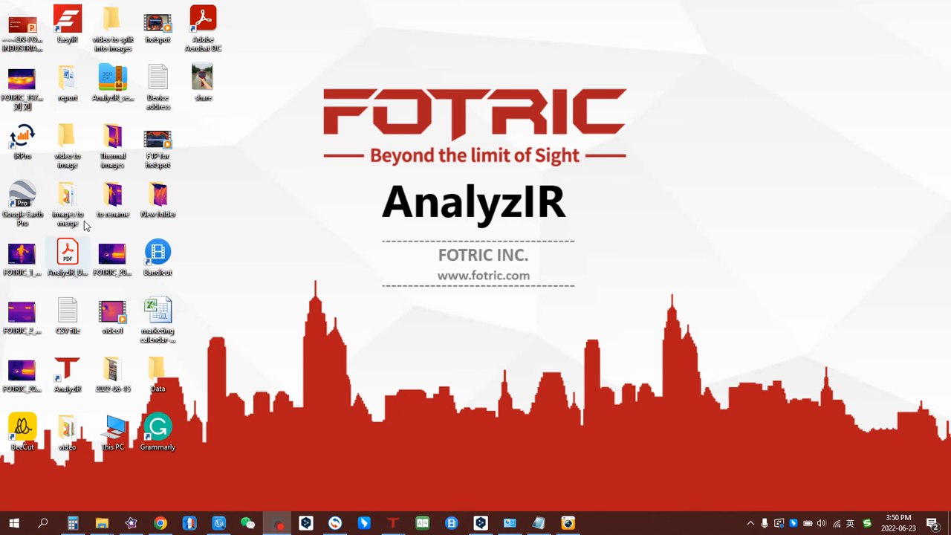
{"action": "double_click", "coordinate": [67, 83]}
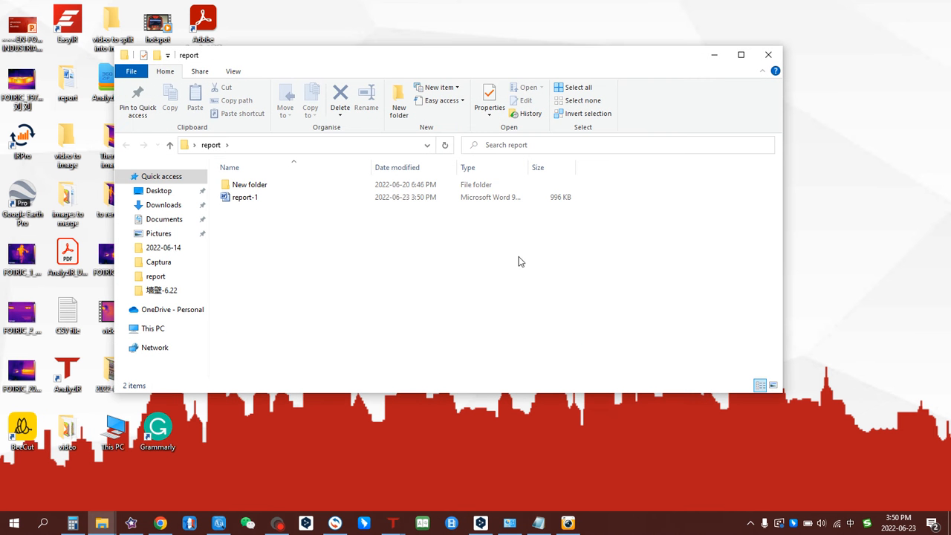
{"action": "double_click", "coordinate": [272, 198]}
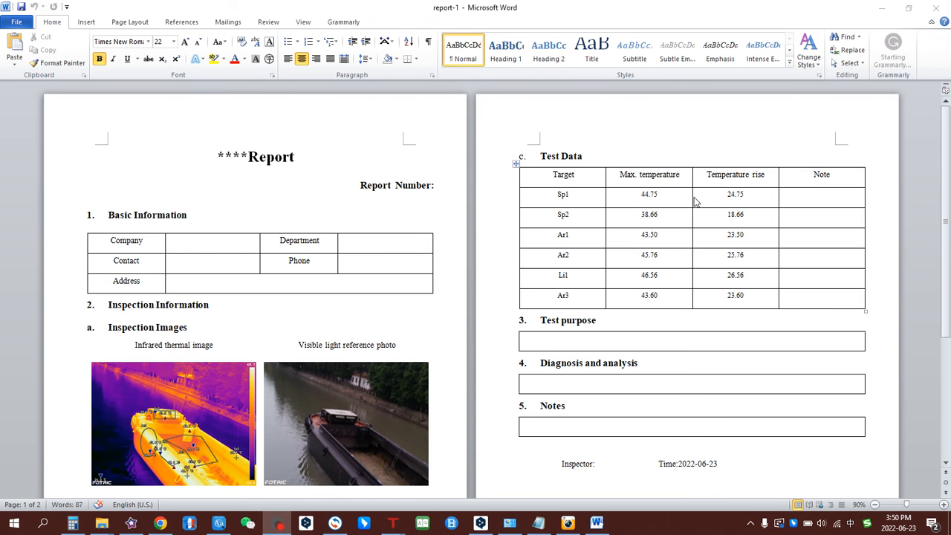
Scroll through report-1 to view both boat images and the Test Data table.
{"action": "scroll", "coordinate": [694, 197], "scroll_direction": "down", "scroll_amount": 5}
{"action": "scroll", "coordinate": [694, 197], "scroll_direction": "up", "scroll_amount": 4}
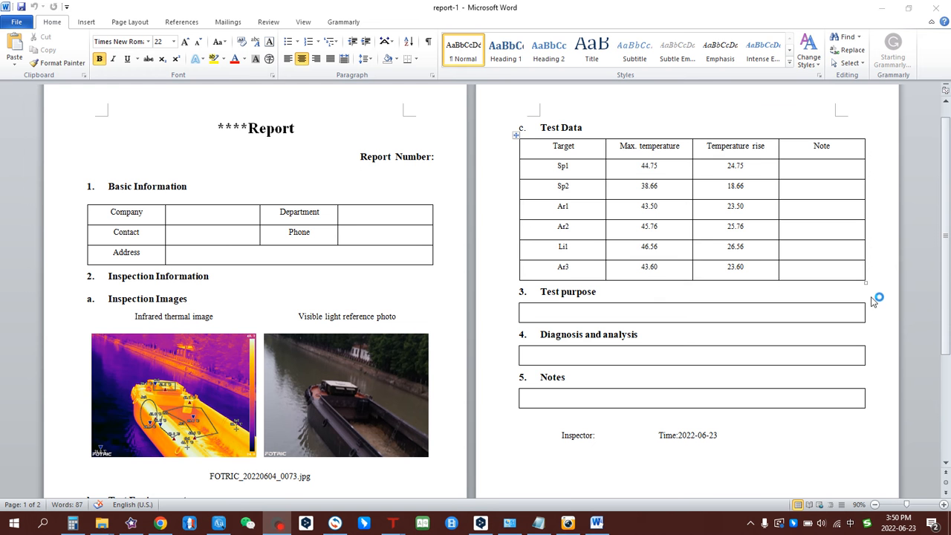
Close Word and the report folder window, then bring the AnalyzIR window back.
{"action": "left_click", "coordinate": [908, 9]}
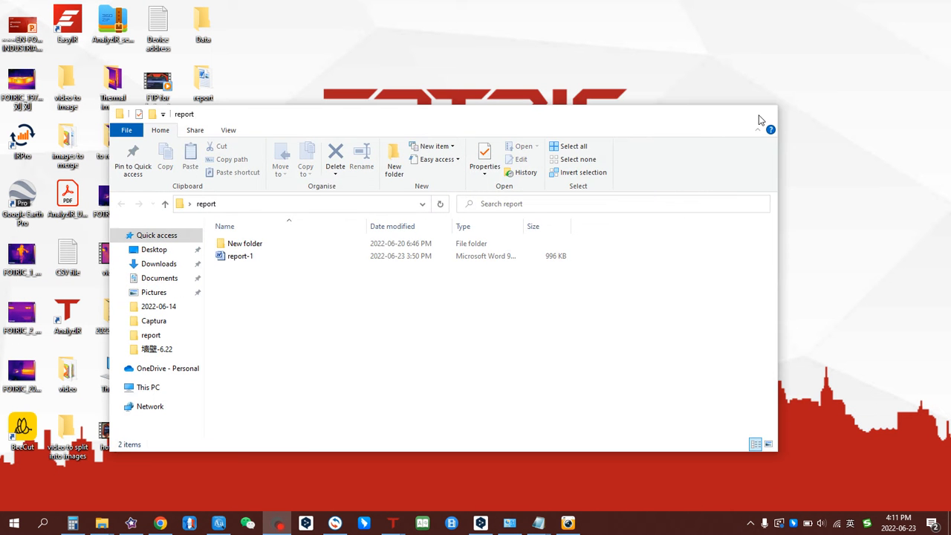
{"action": "left_click", "coordinate": [759, 120]}
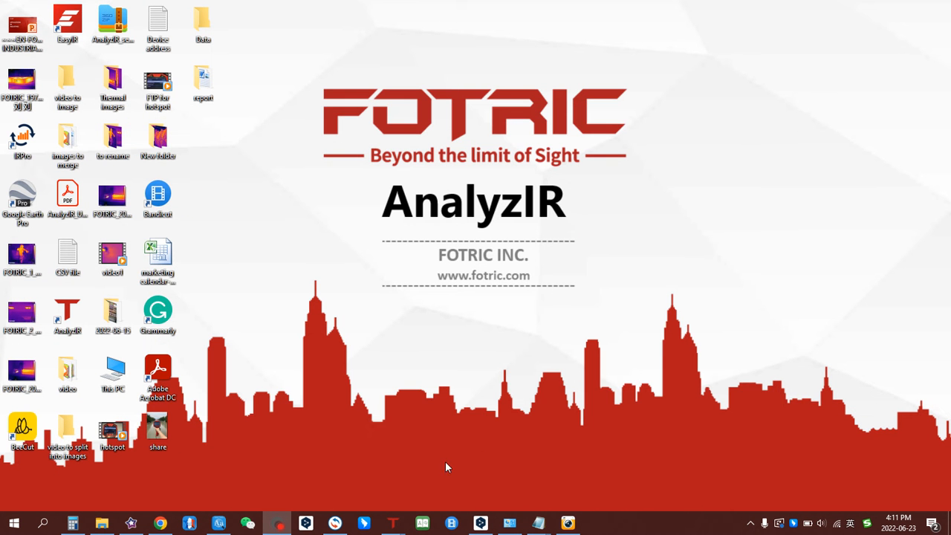
{"action": "mouse_move", "coordinate": [392, 523]}
{"action": "left_click", "coordinate": [448, 484]}
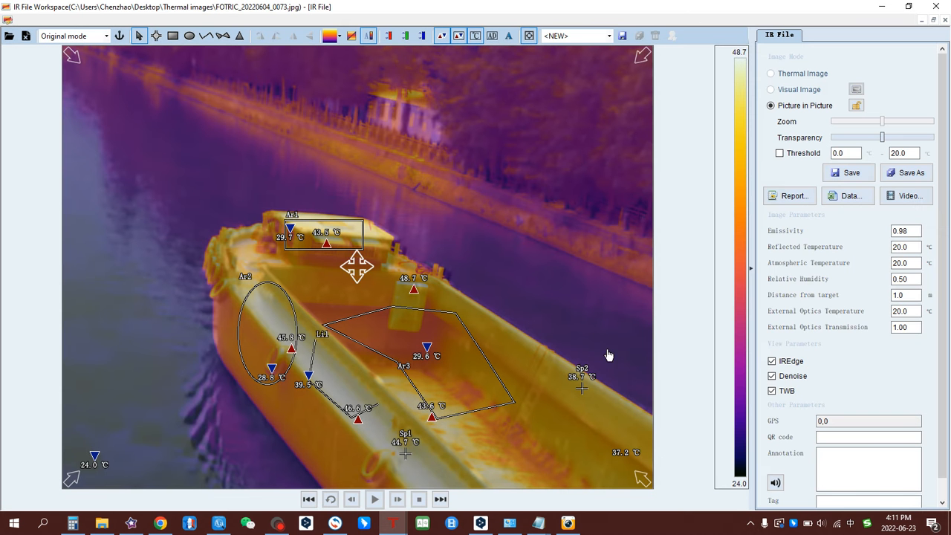
Export default-setting temperature data as 'raw data' CSV into the desktop Data folder, then open it.
{"action": "left_click", "coordinate": [845, 198]}
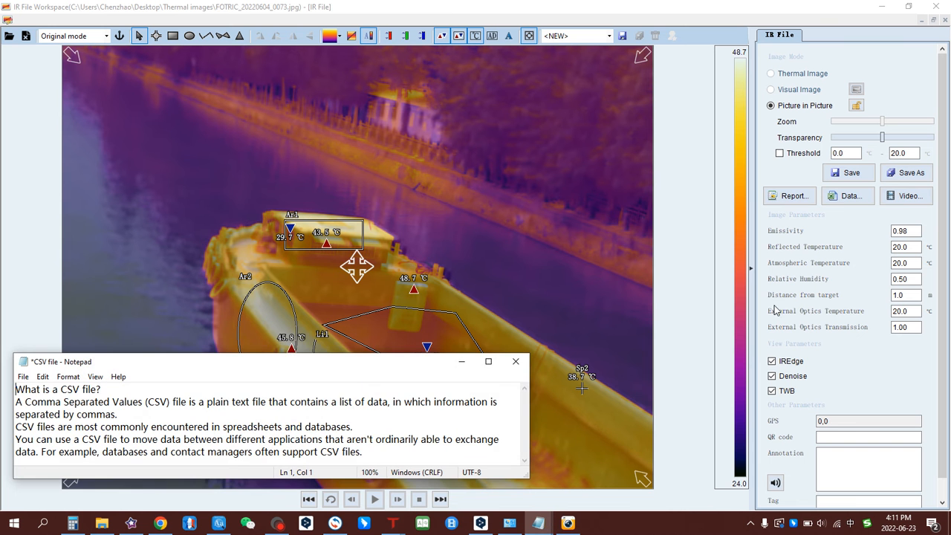
{"action": "left_click", "coordinate": [844, 199]}
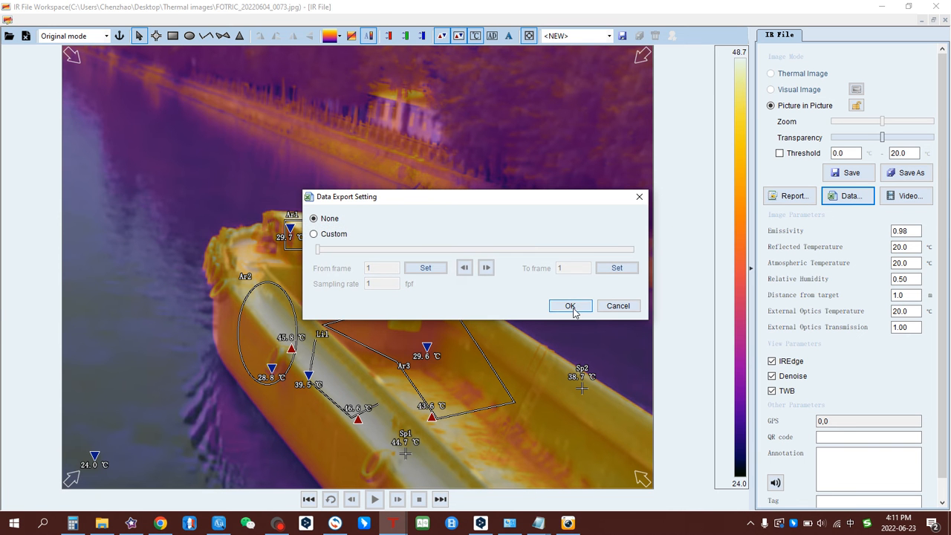
{"action": "left_click", "coordinate": [572, 307]}
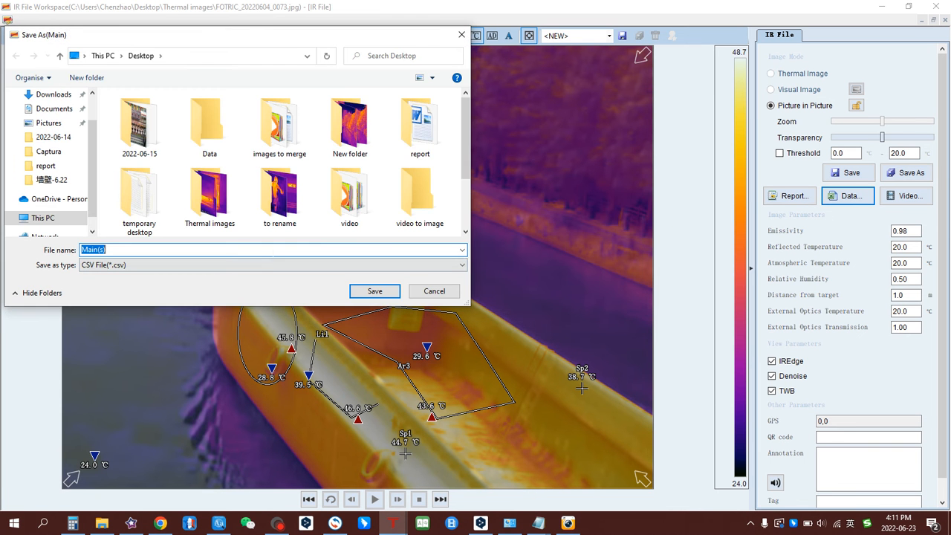
{"action": "type", "text": "raw data"}
{"action": "left_click", "coordinate": [227, 148]}
{"action": "double_click", "coordinate": [226, 148]}
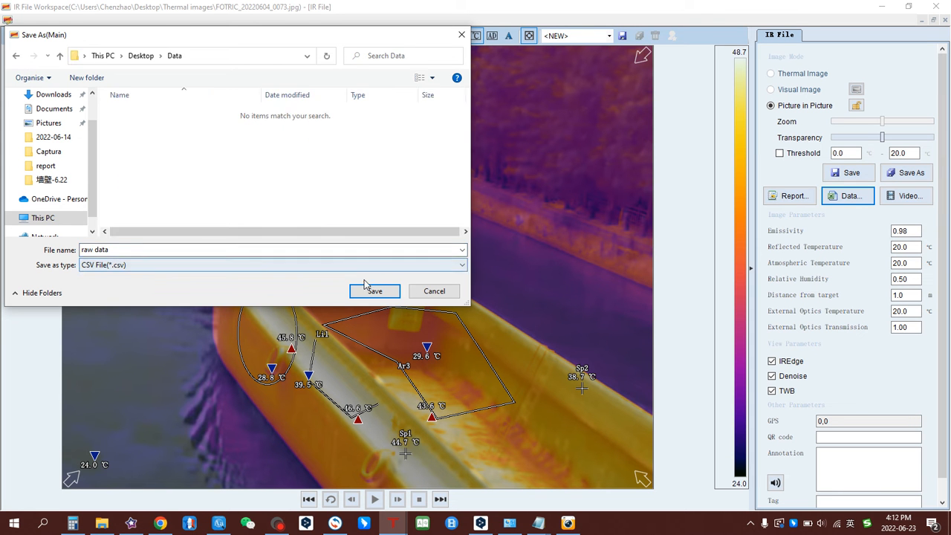
{"action": "left_click", "coordinate": [370, 291]}
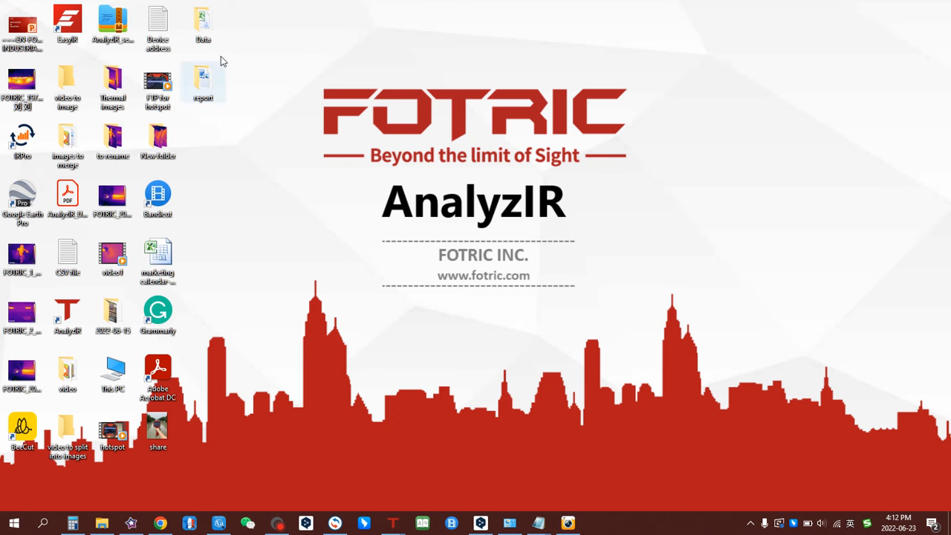
{"action": "double_click", "coordinate": [208, 36]}
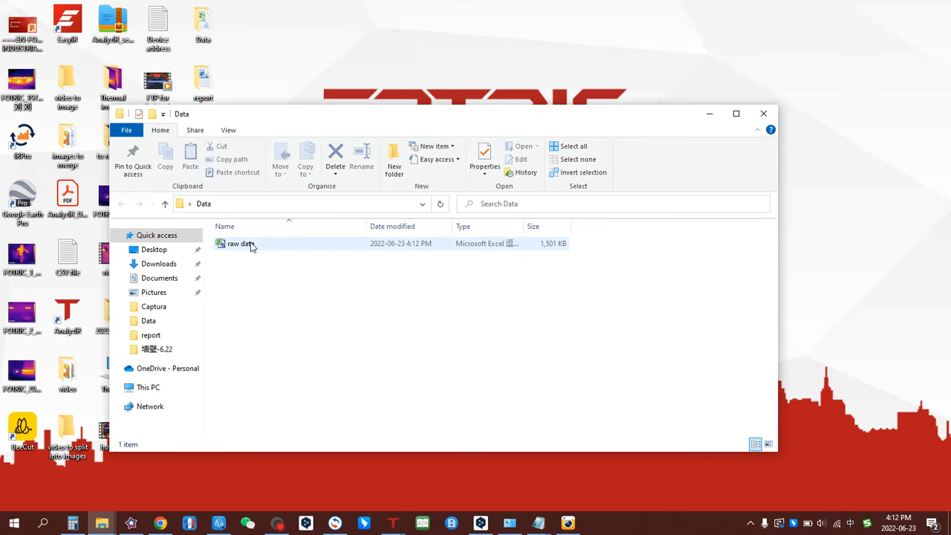
{"action": "left_click", "coordinate": [249, 243]}
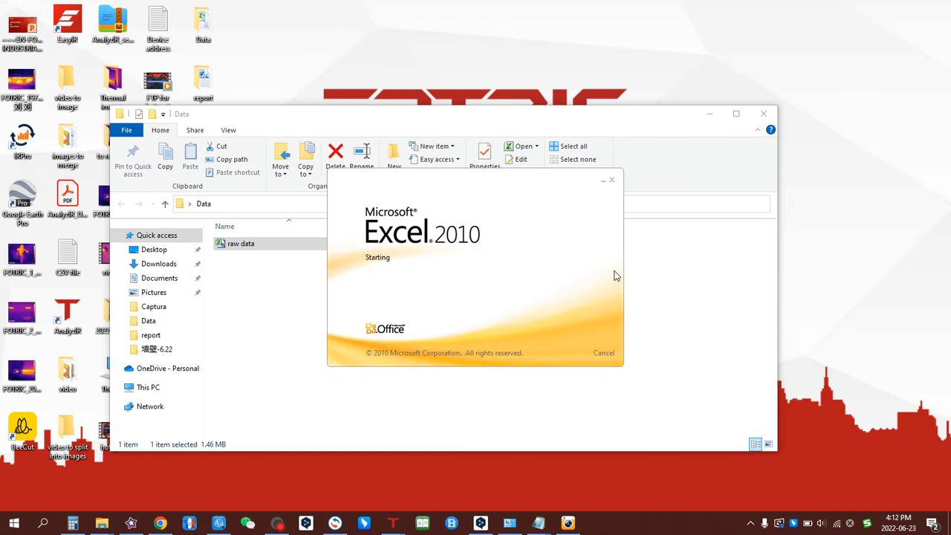
Scroll through the raw data temperature grid in Excel.
{"action": "scroll", "coordinate": [717, 269], "scroll_direction": "down", "scroll_amount": 13}
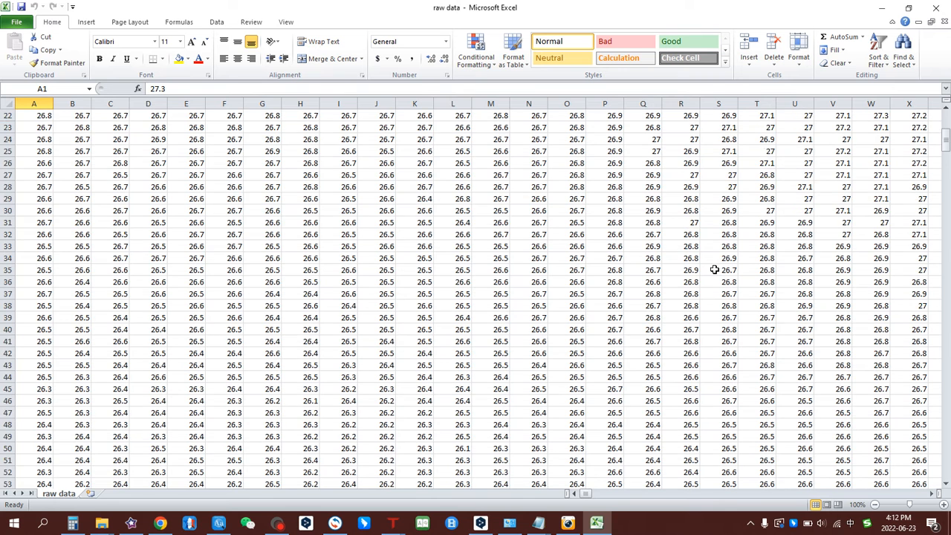
{"action": "scroll", "coordinate": [714, 270], "scroll_direction": "up", "scroll_amount": 8}
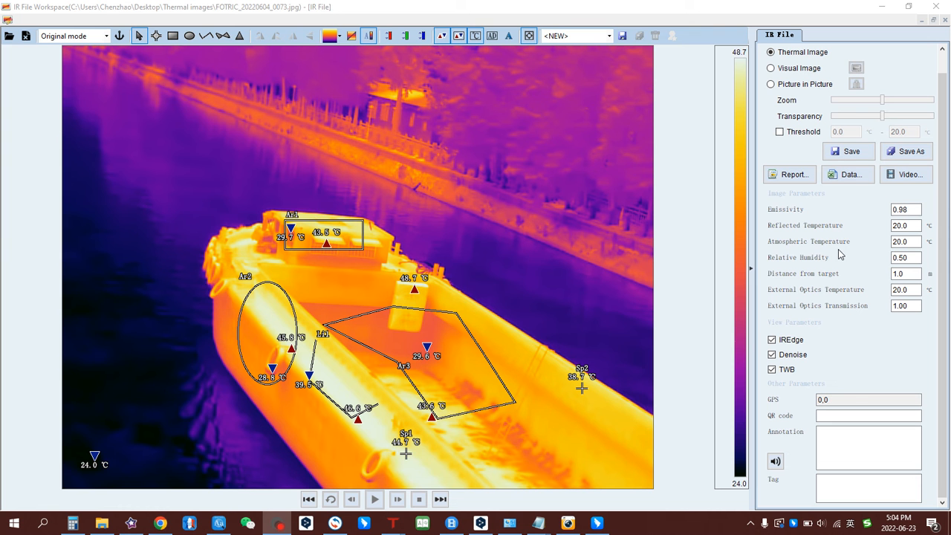
{"action": "left_click", "coordinate": [906, 242]}
{"action": "mouse_move", "coordinate": [542, 530]}
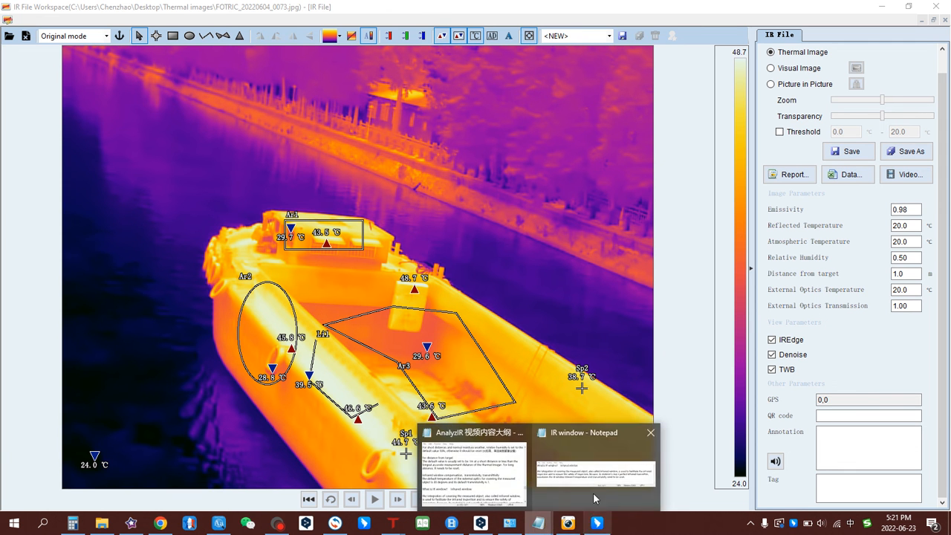
{"action": "left_click", "coordinate": [629, 475]}
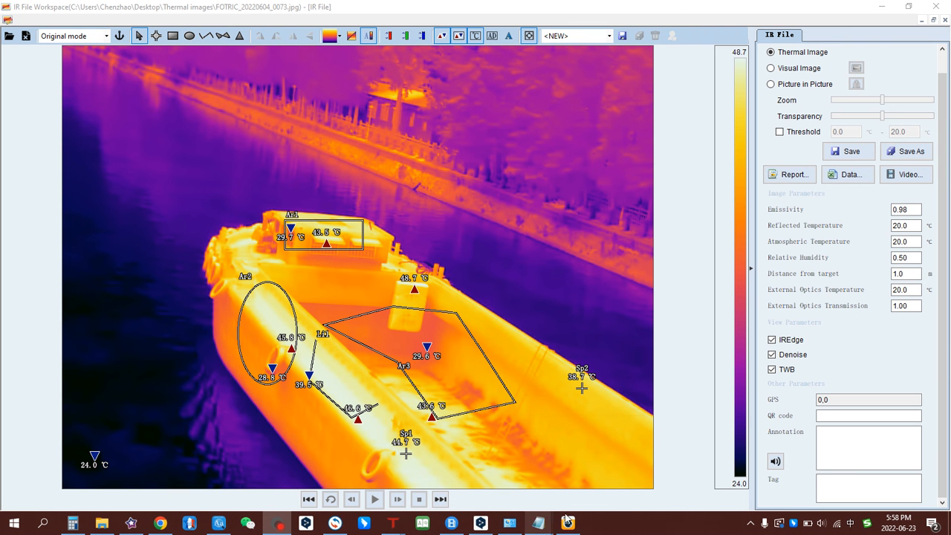
{"action": "left_click", "coordinate": [538, 523]}
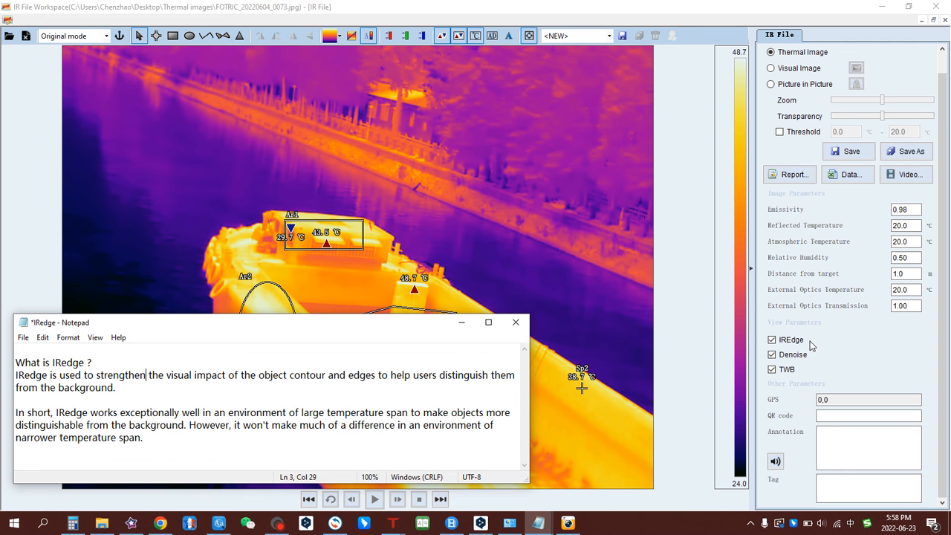
{"action": "left_click", "coordinate": [812, 350]}
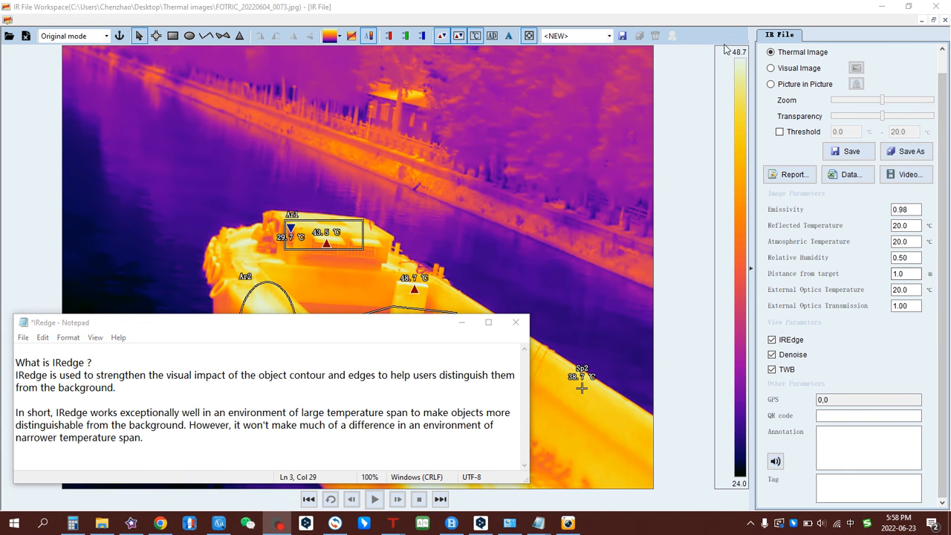
{"action": "left_click", "coordinate": [698, 34]}
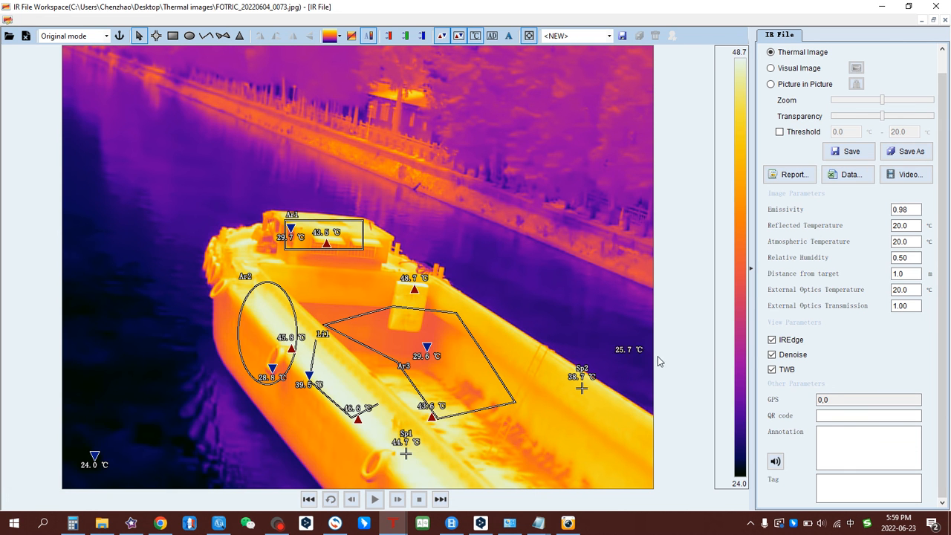
Toggle IREdge off and back on, then turn off Denoise.
{"action": "left_click", "coordinate": [771, 341]}
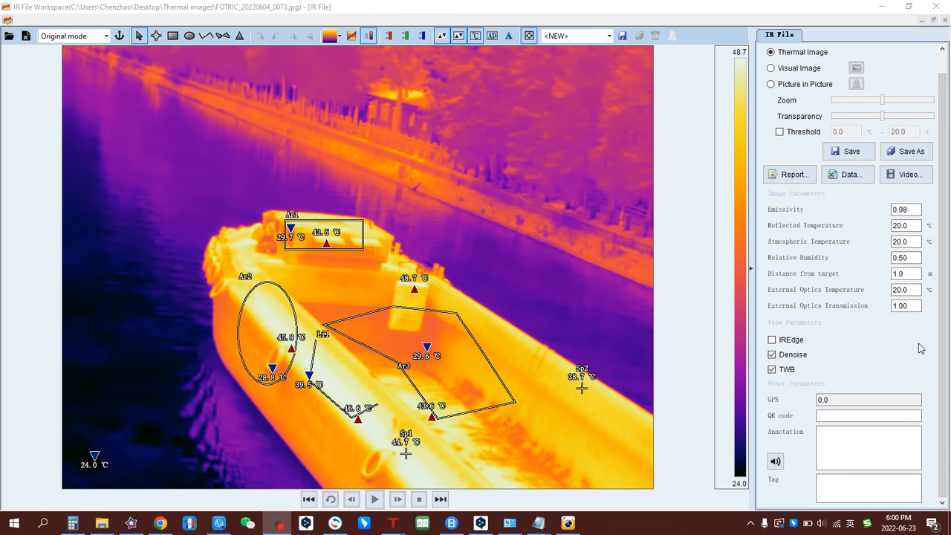
{"action": "left_click", "coordinate": [771, 340]}
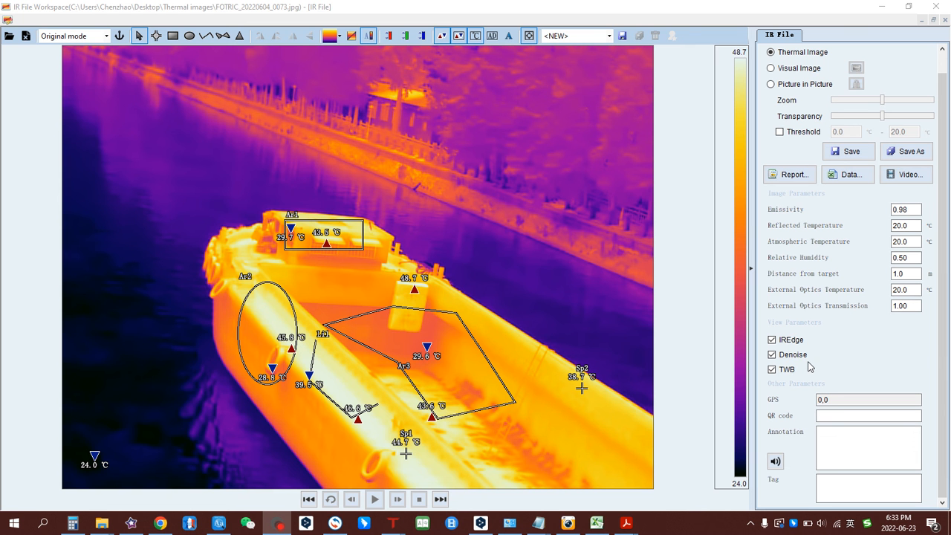
{"action": "left_click", "coordinate": [772, 354]}
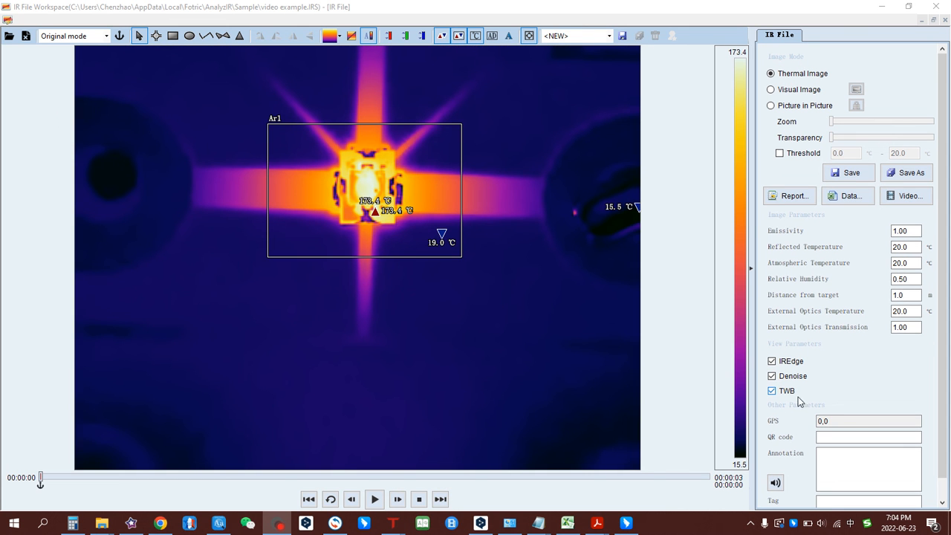
Bring up the TWB Notepad note explaining thermal white balance.
{"action": "left_click", "coordinate": [587, 446]}
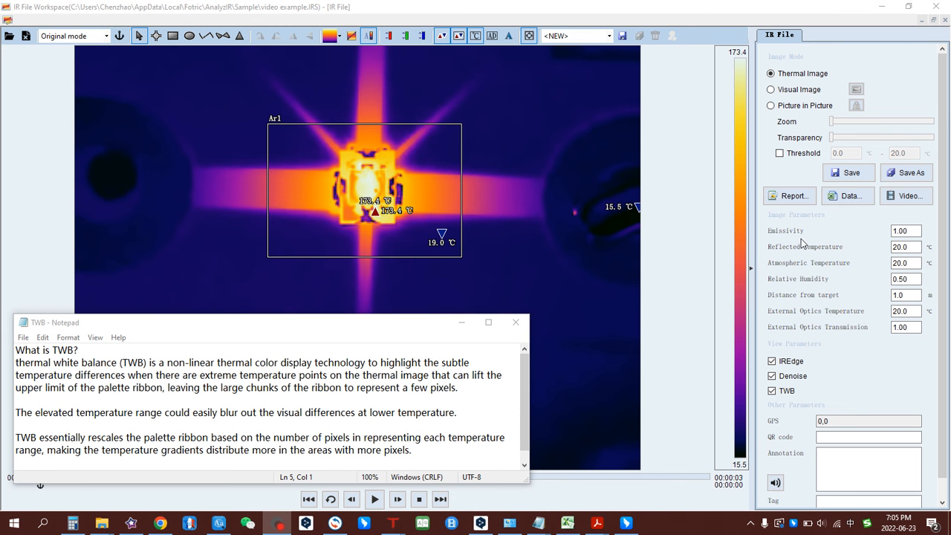
Bring AnalyzIR's video example clip back in front of the TWB note.
{"action": "left_click", "coordinate": [658, 17]}
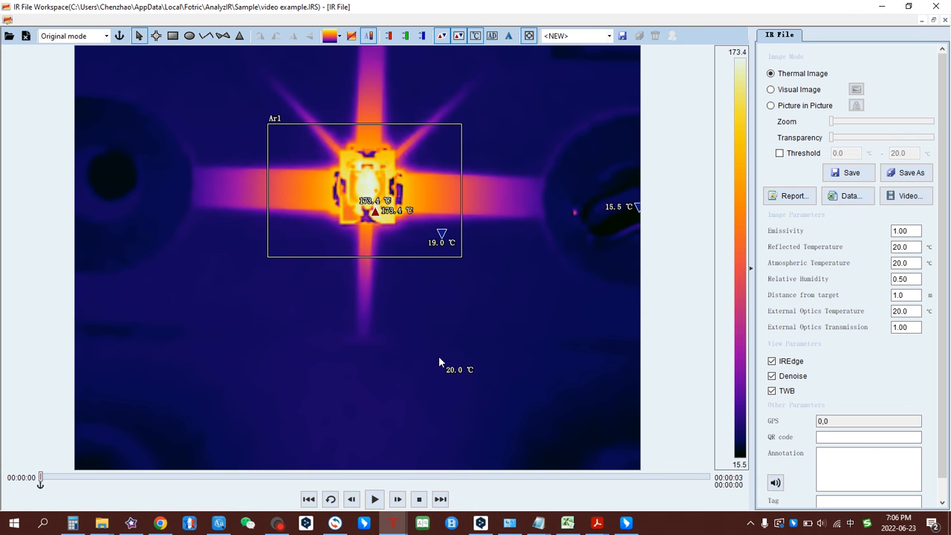
{"action": "left_click", "coordinate": [772, 394]}
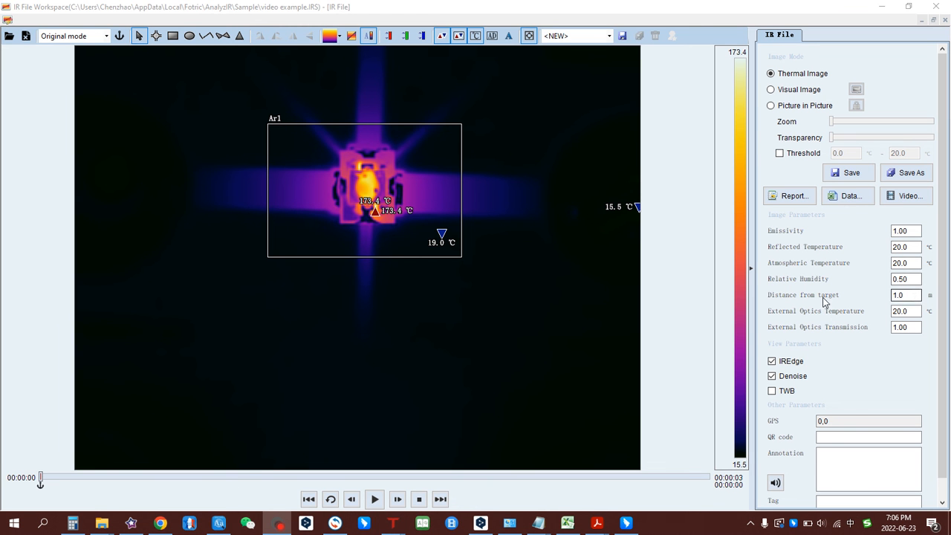
{"action": "left_click", "coordinate": [773, 391]}
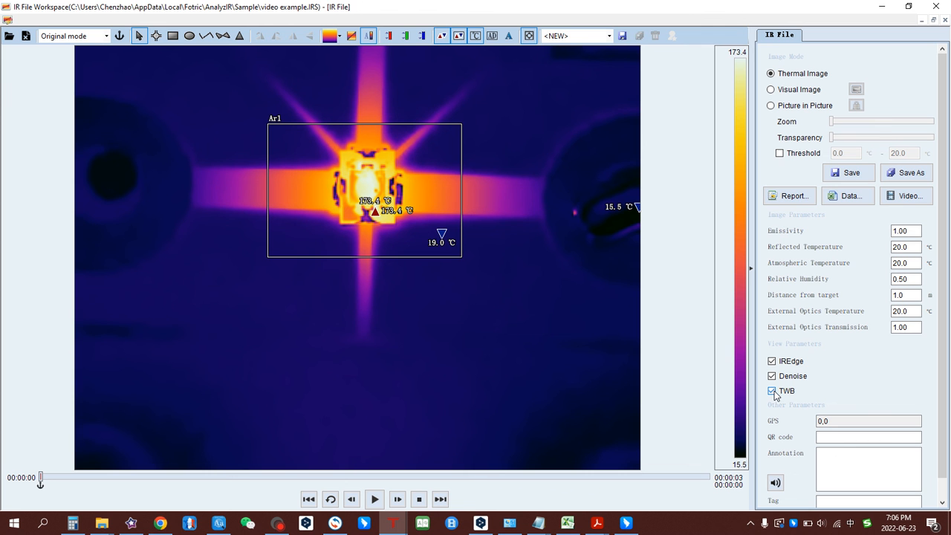